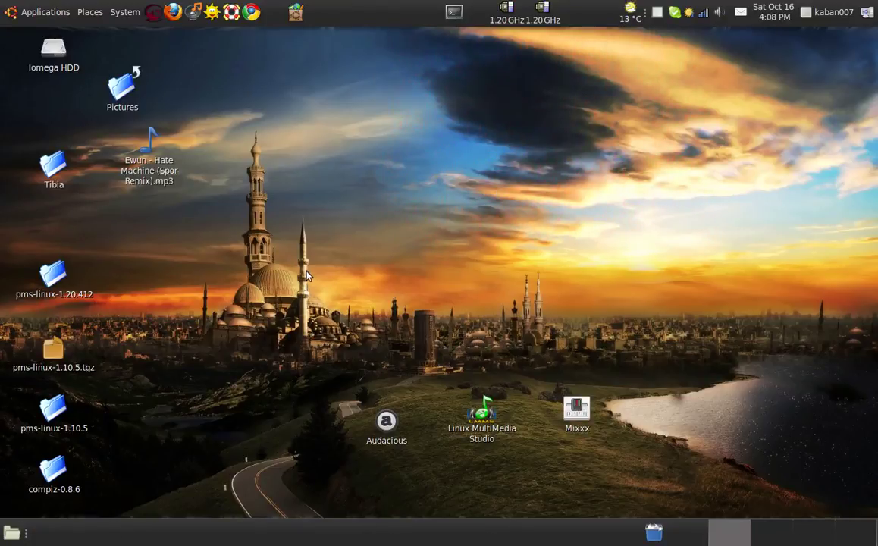
Select and deselect the three launcher icons, then play the mp3 file in Audacious.
drag(329, 365, 634, 485)
click(445, 177)
right_click(166, 166)
mouse_move(201, 190)
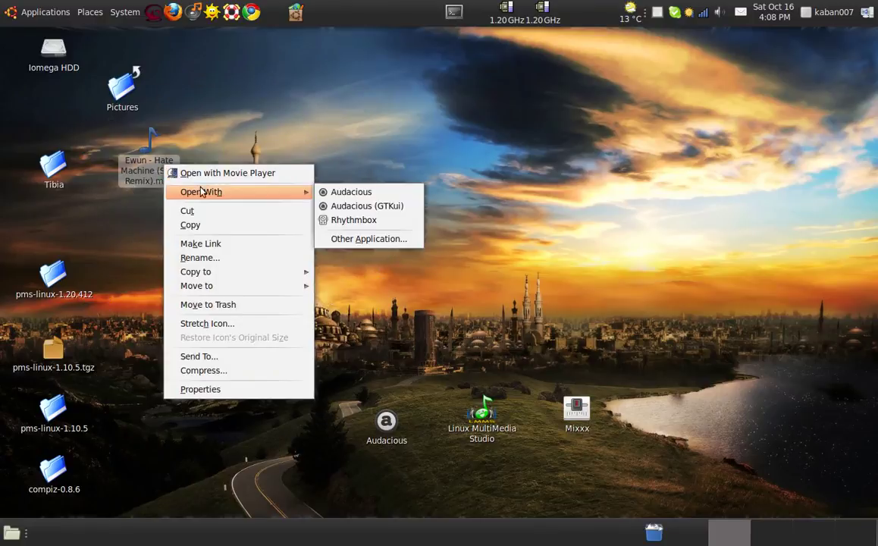
click(352, 194)
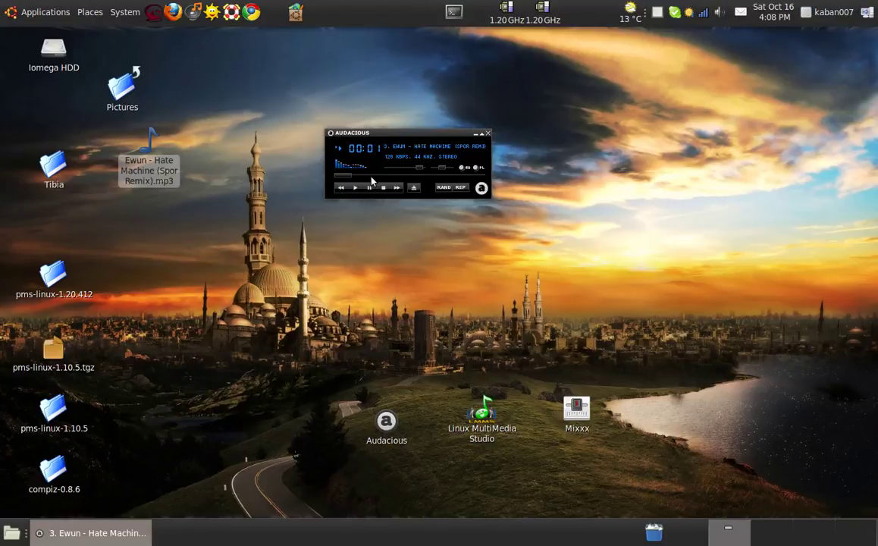
Skip to about two minutes, stop, toggle equalizer and playlist, close Audacious, launch LMMS.
click(381, 175)
click(382, 187)
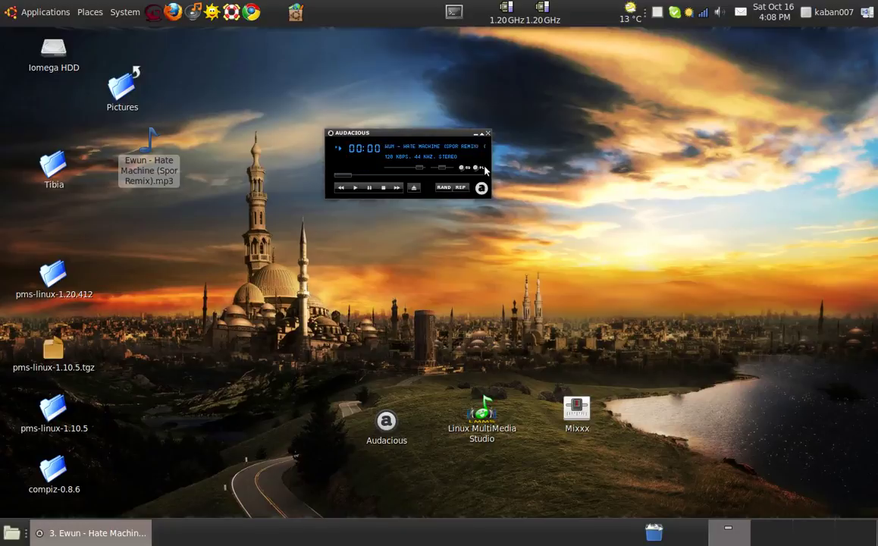
click(463, 168)
click(462, 167)
click(475, 168)
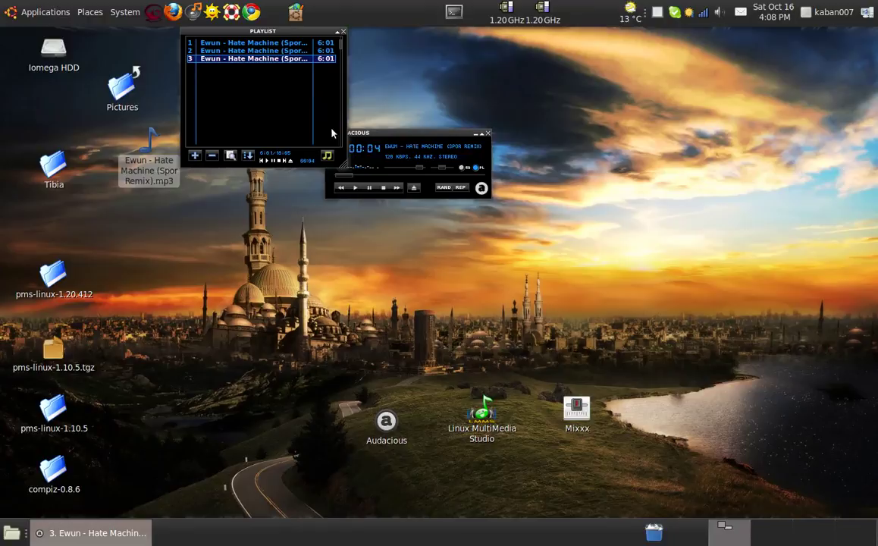
click(342, 32)
click(489, 134)
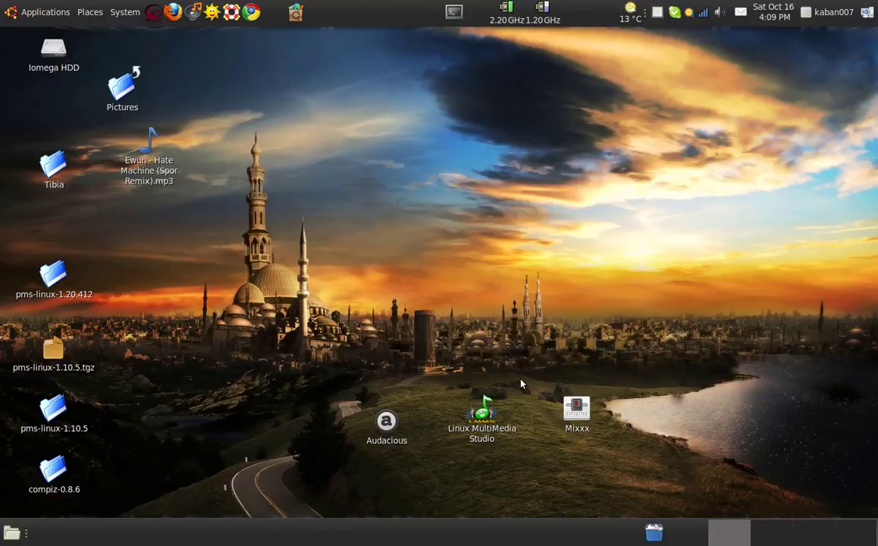
double_click(476, 425)
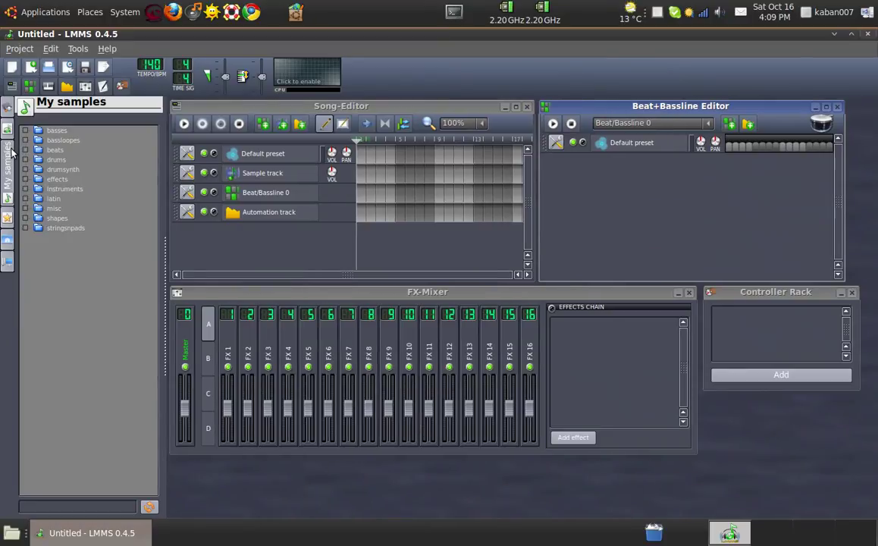
Preview the drum samples in My samples and add bassdrum04.ogg to the beat pattern.
click(8, 130)
click(25, 160)
click(61, 228)
click(76, 197)
click(76, 190)
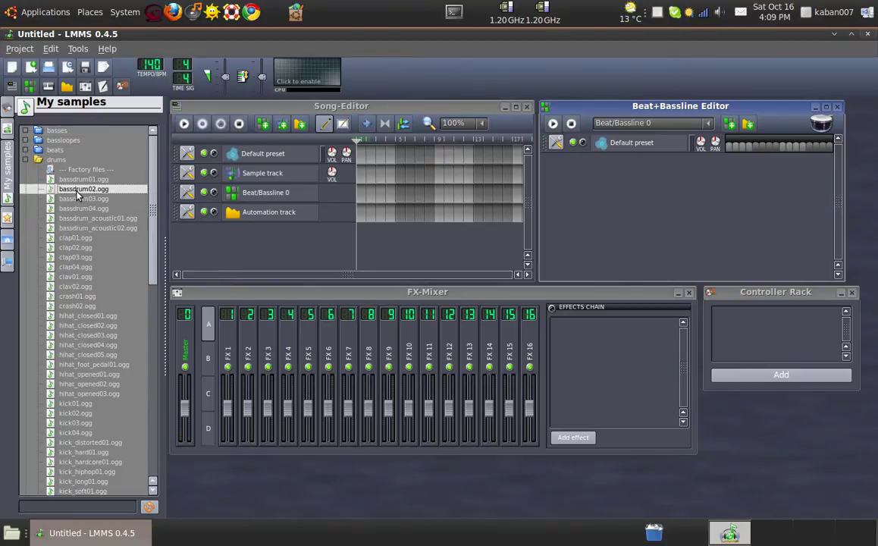
click(76, 208)
drag(75, 207, 583, 202)
Preview the clap samples and add clap01.ogg as a beat pattern track.
click(75, 259)
click(76, 248)
click(76, 239)
drag(73, 243, 705, 189)
Switch on every bassdrum04.ogg step and play the kick pattern.
click(732, 166)
click(740, 166)
click(749, 166)
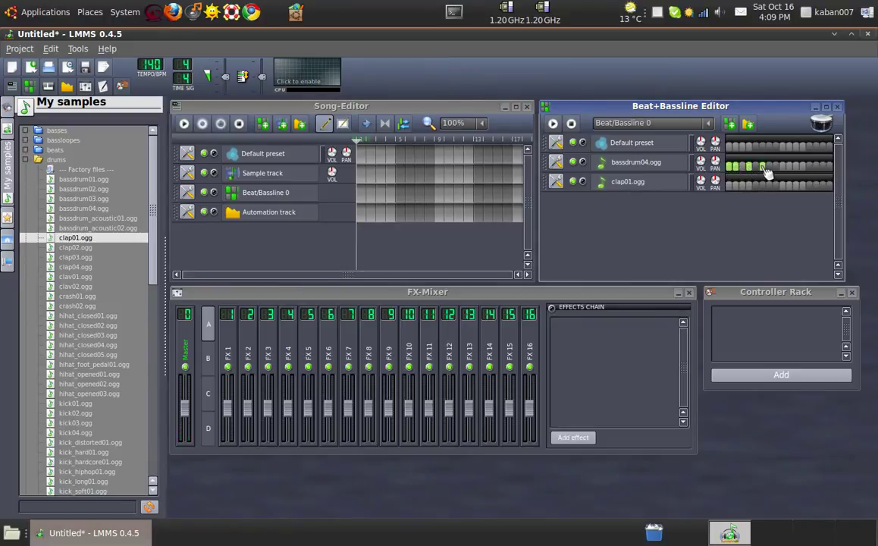
click(776, 166)
click(785, 166)
click(793, 166)
click(801, 165)
click(809, 166)
click(817, 166)
click(824, 166)
click(552, 123)
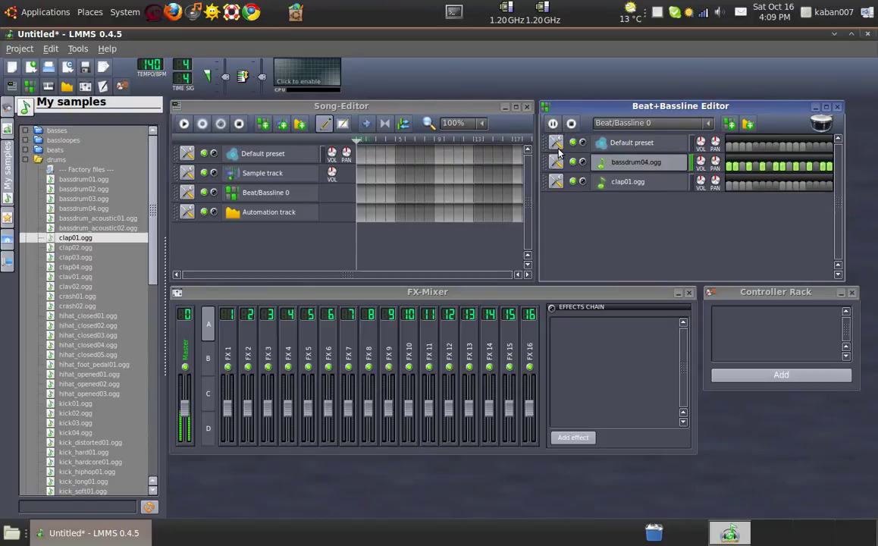
Place Beat/Bassline 0 at bar 1, stop playback, and add a second pattern, Beat/Bassline 1.
click(368, 195)
click(552, 124)
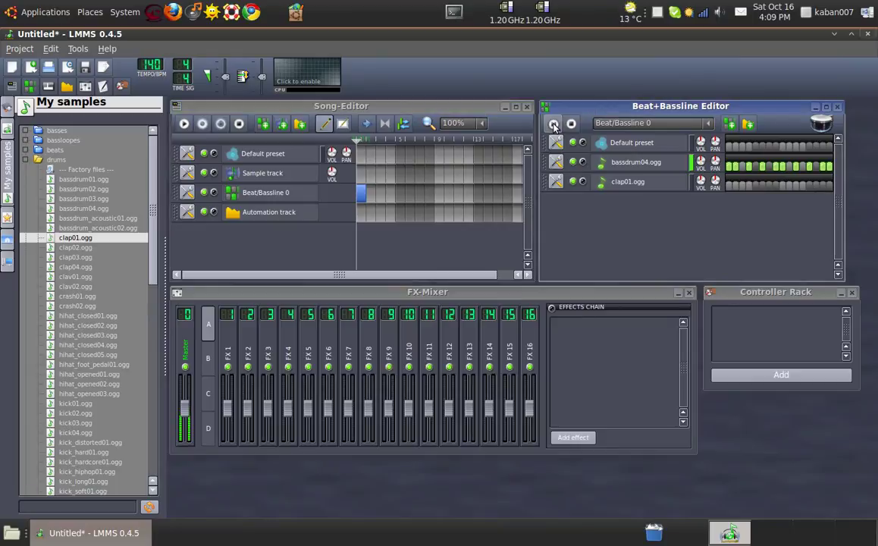
click(660, 121)
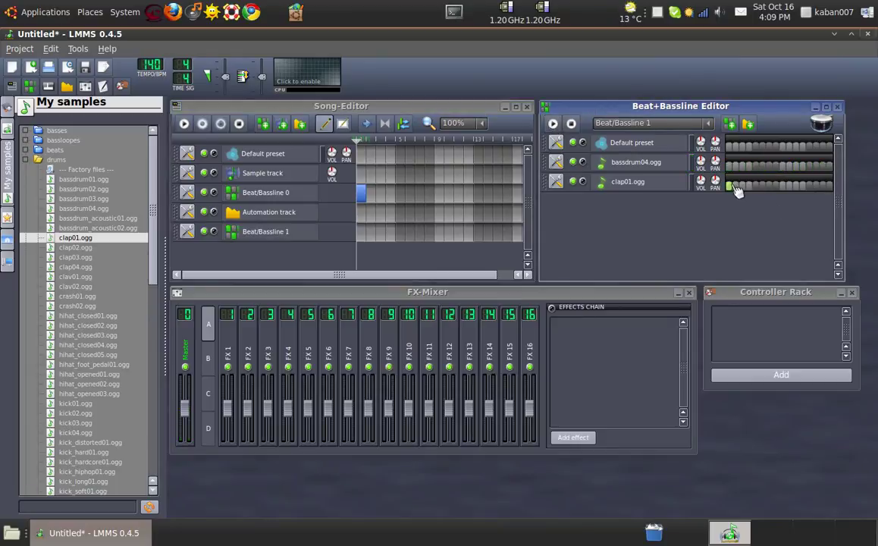
Switch on seven clap01.ogg steps in Beat/Bassline 1, then play and stop it.
click(742, 186)
click(762, 186)
click(773, 186)
click(783, 186)
click(795, 185)
click(808, 185)
click(820, 185)
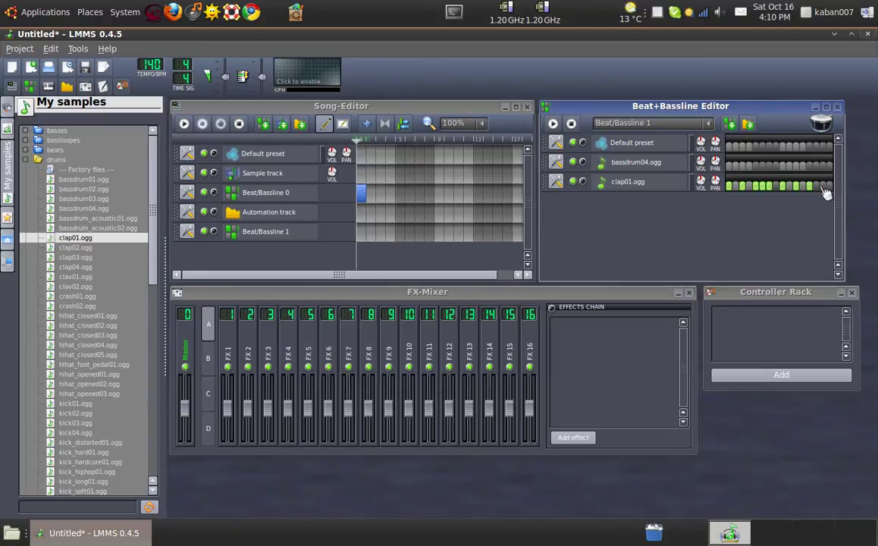
click(553, 123)
click(553, 123)
Add pattern blocks at bars 2 to 4 for both Beat/Basslines and play the song.
click(372, 233)
click(372, 194)
click(391, 194)
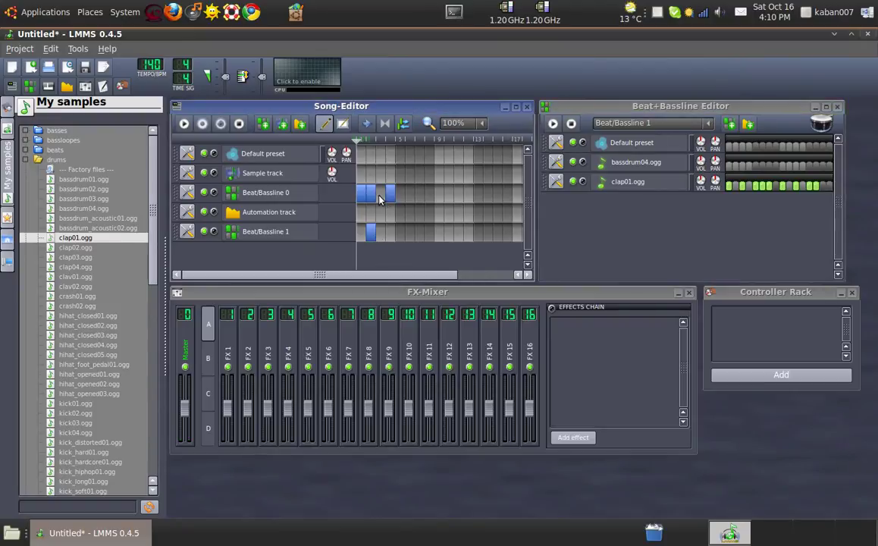
click(389, 236)
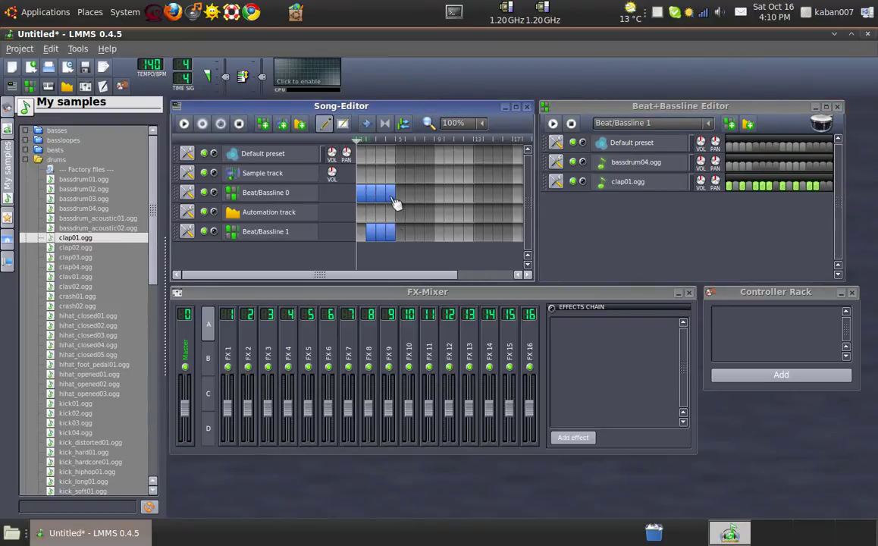
click(183, 123)
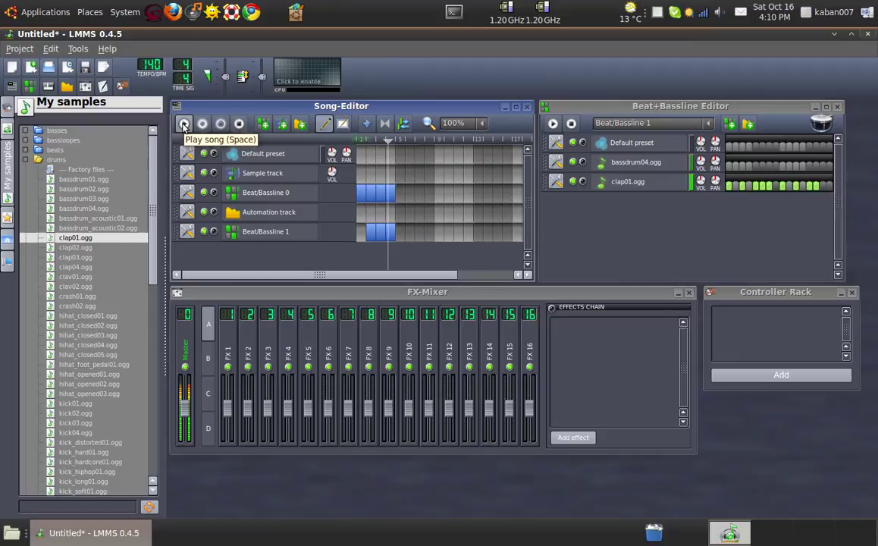
click(183, 124)
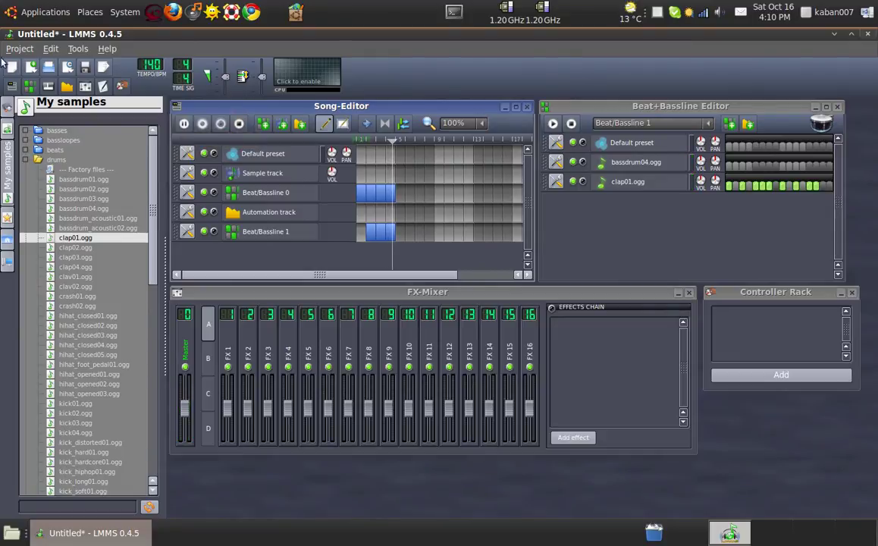
Quit LMMS without saving the project.
click(866, 38)
click(485, 237)
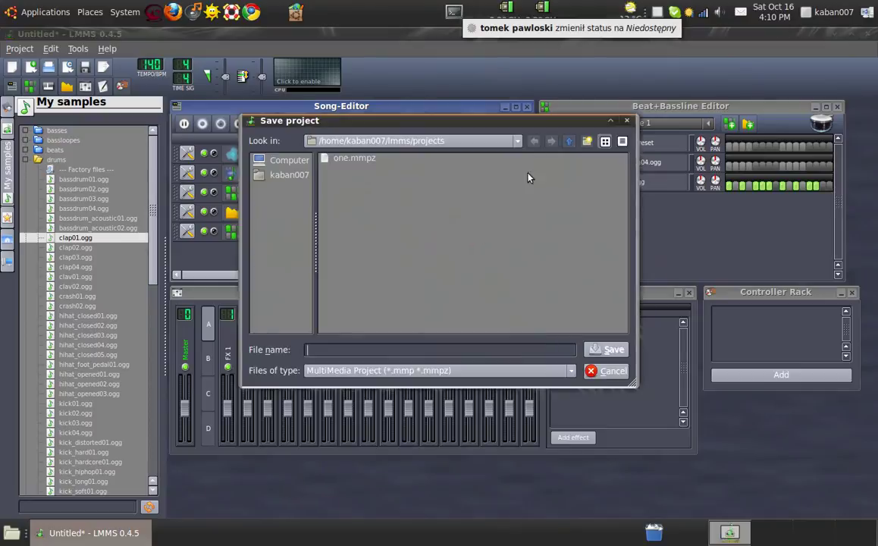
click(603, 370)
click(867, 33)
click(439, 240)
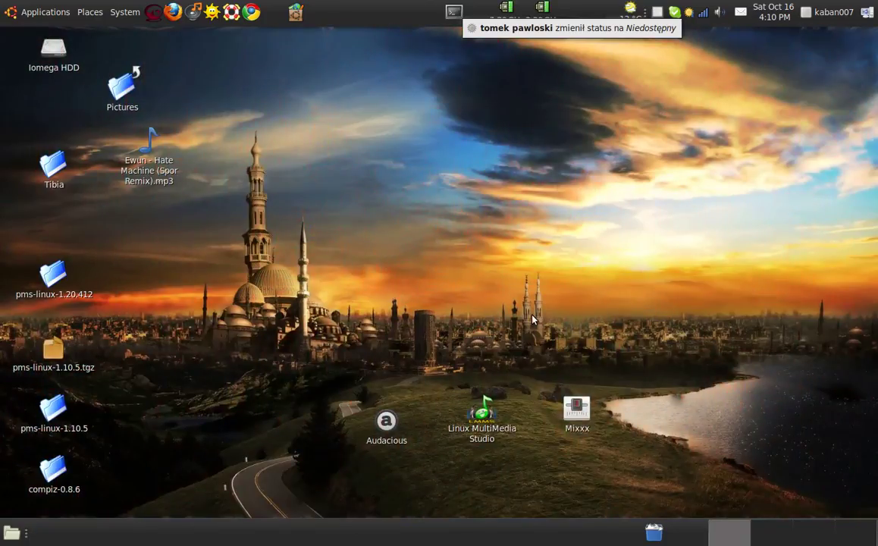
Drag the Mixxx icon up into the upper-right sky, then to the centre-left of the desktop.
click(579, 413)
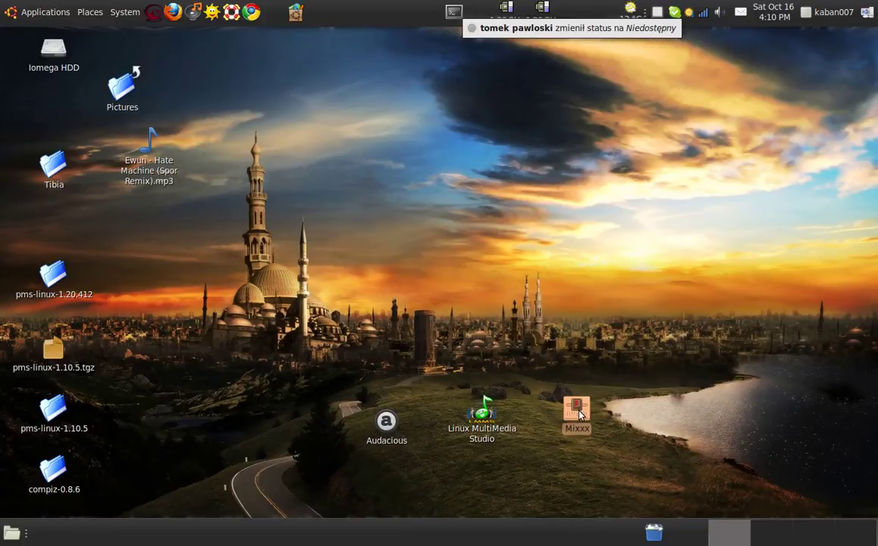
click(338, 200)
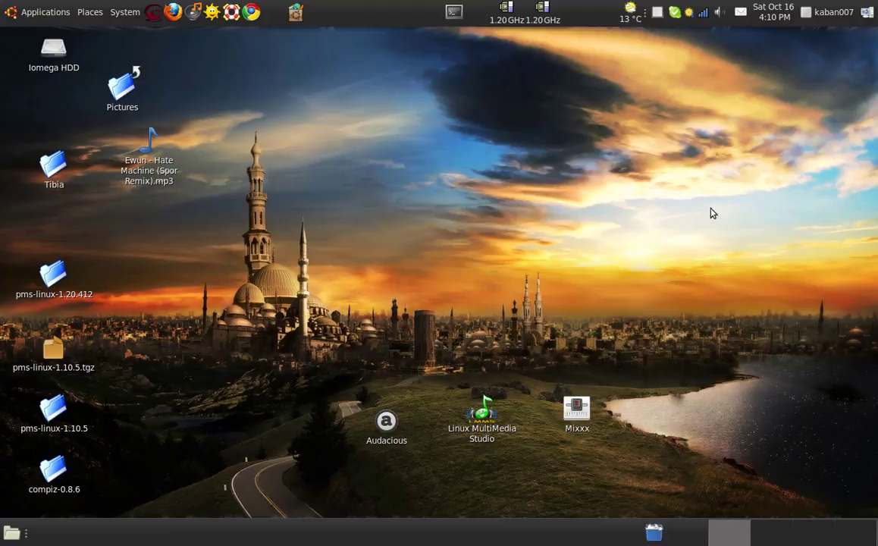
drag(577, 409, 672, 127)
click(613, 200)
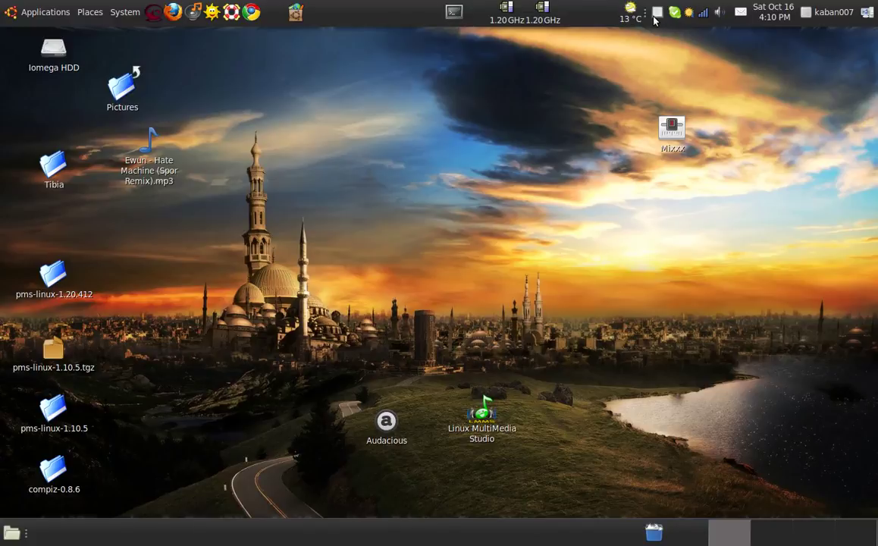
drag(661, 137, 387, 218)
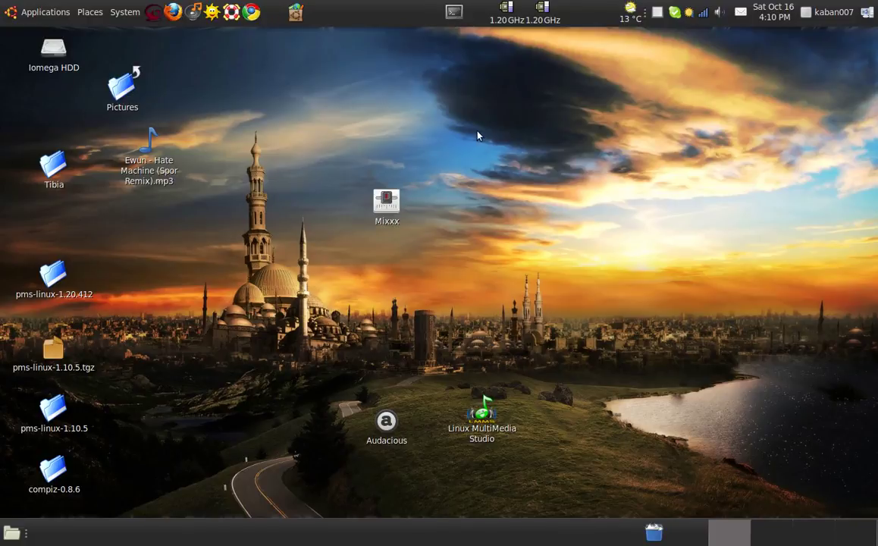
double_click(386, 203)
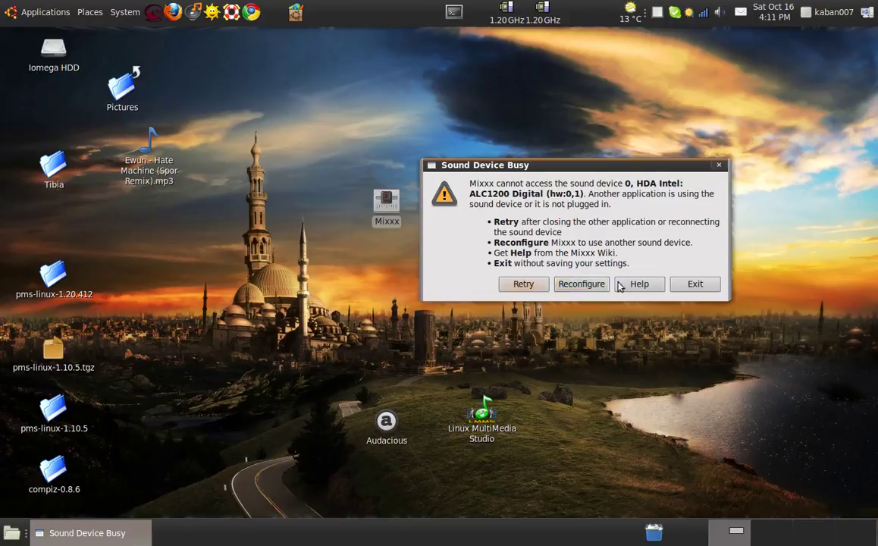
click(690, 286)
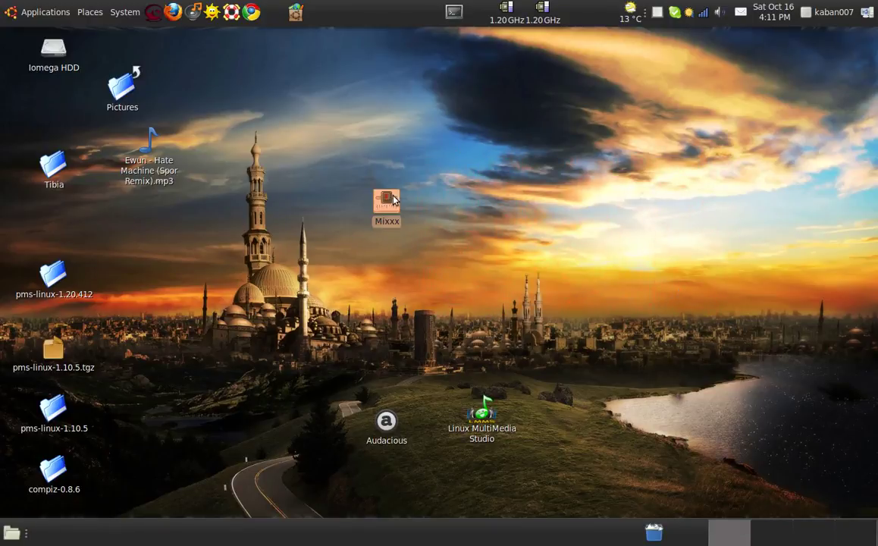
Return the Mixxx icon beside Linux MultiMedia Studio, then select and deselect the three launchers.
drag(394, 200, 631, 153)
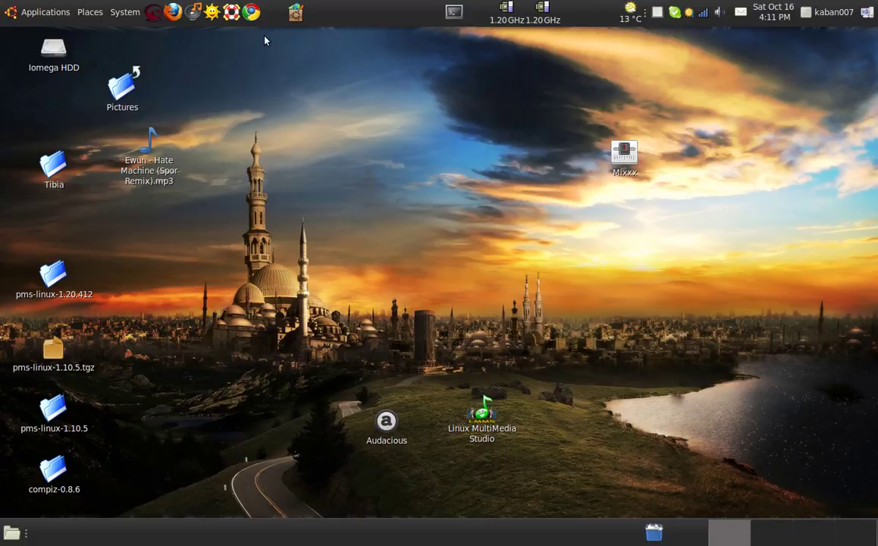
drag(623, 153, 576, 421)
drag(232, 280, 768, 513)
click(471, 279)
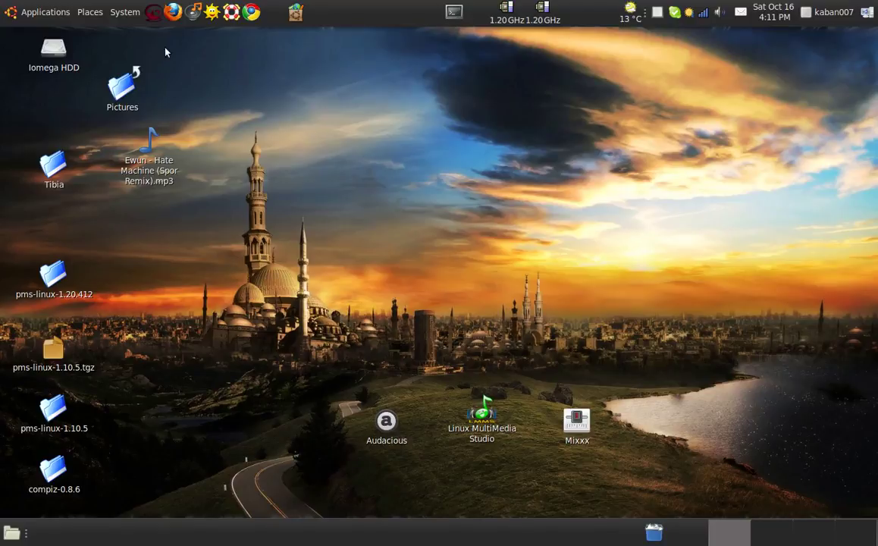
Open and close the Applications menu, then browse and dismiss the other desktop menus.
click(31, 21)
click(498, 187)
click(44, 12)
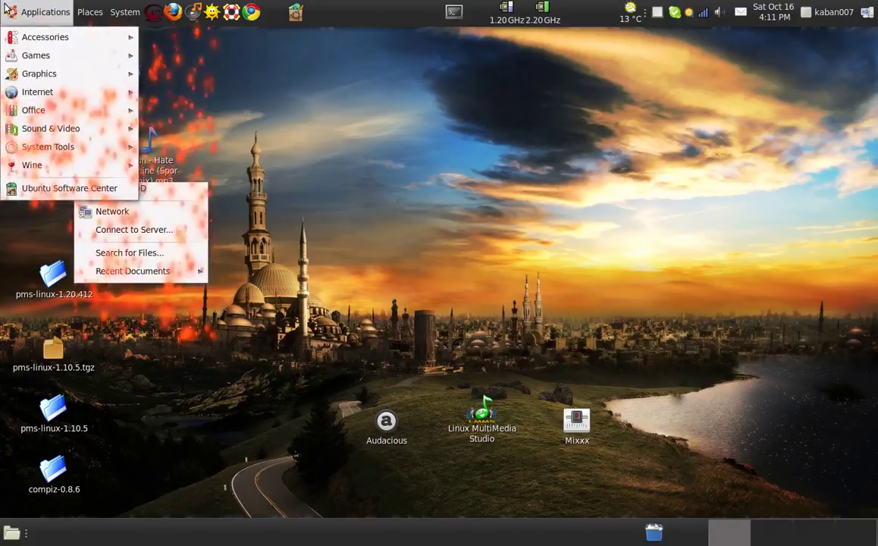
mouse_move(125, 11)
click(456, 141)
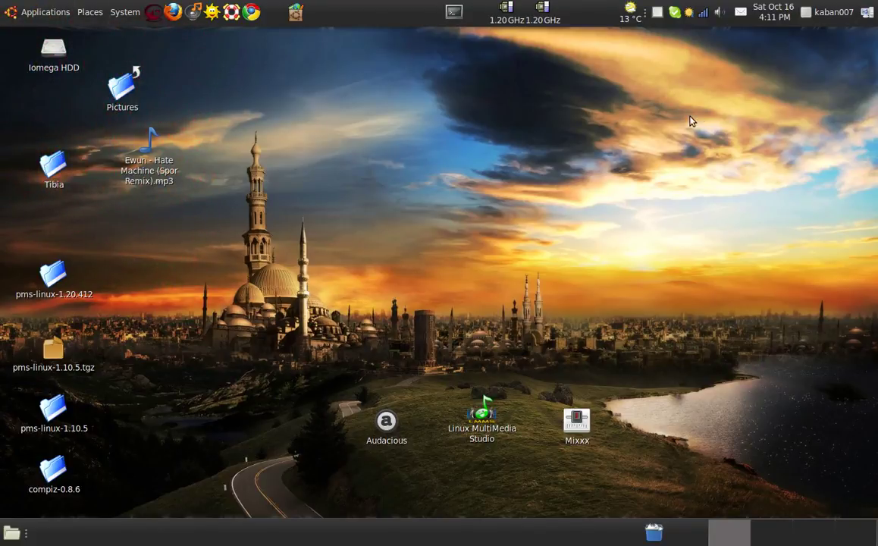